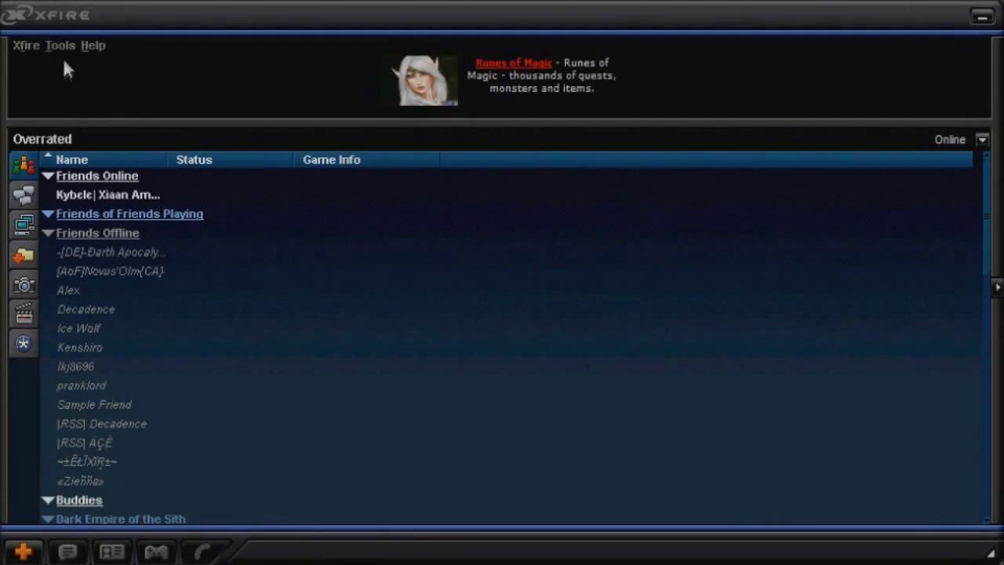
# Open the games settings in Options and set Fallout 3's detection mode to Manual Detect
pyautogui.click(60, 47)
pyautogui.click(190, 96)
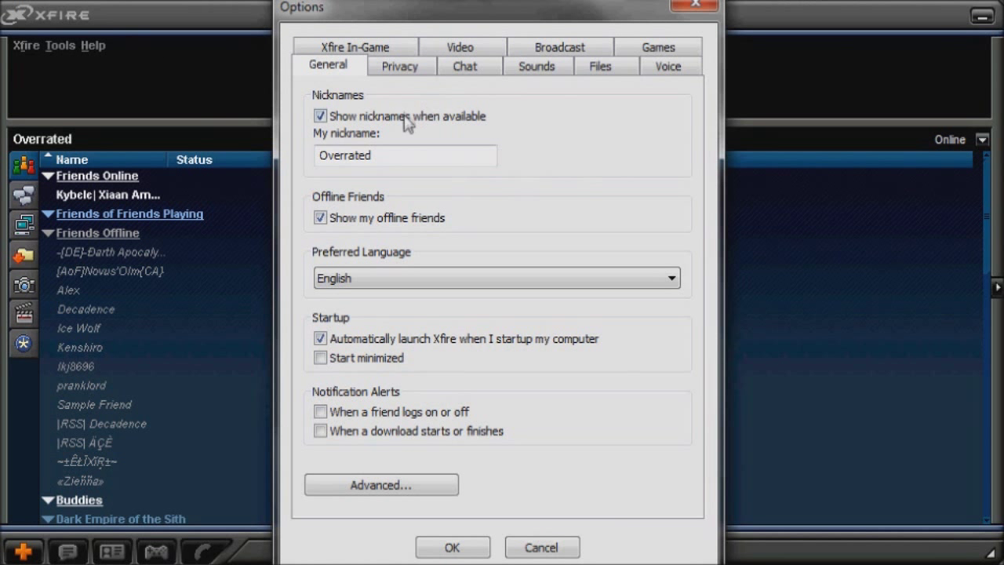
pyautogui.click(670, 47)
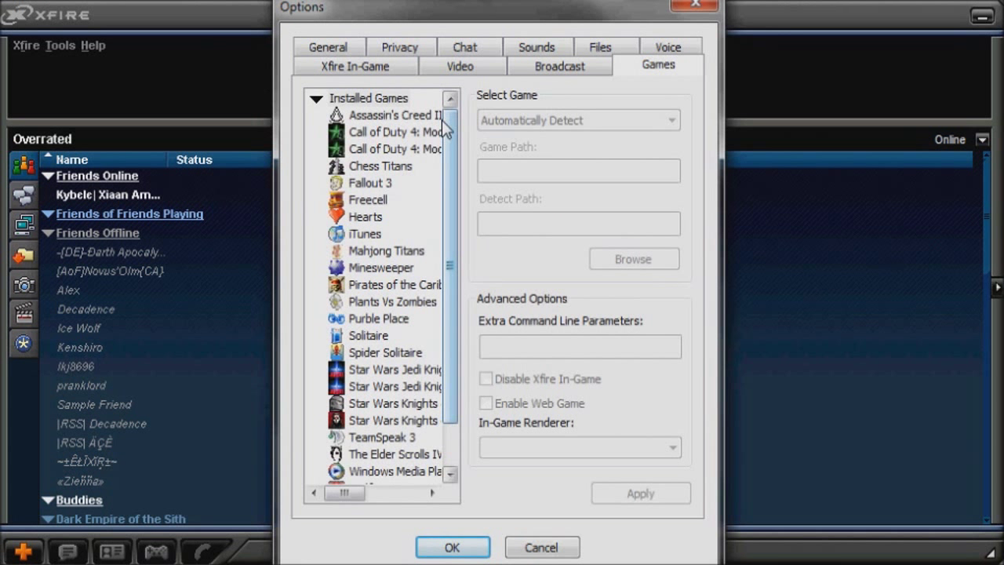
pyautogui.moveTo(444, 125); pyautogui.dragTo(496, 330)
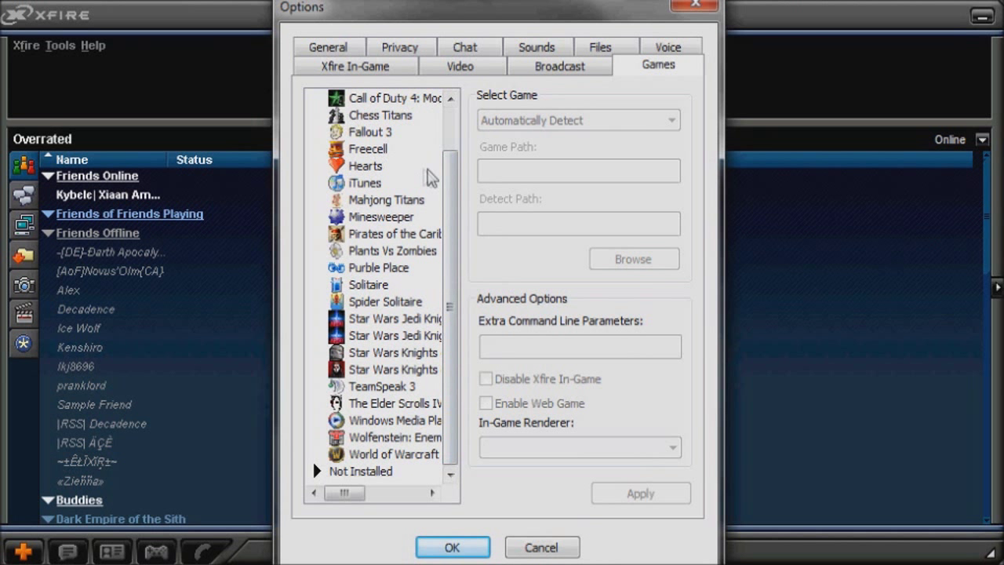
pyautogui.click(370, 133)
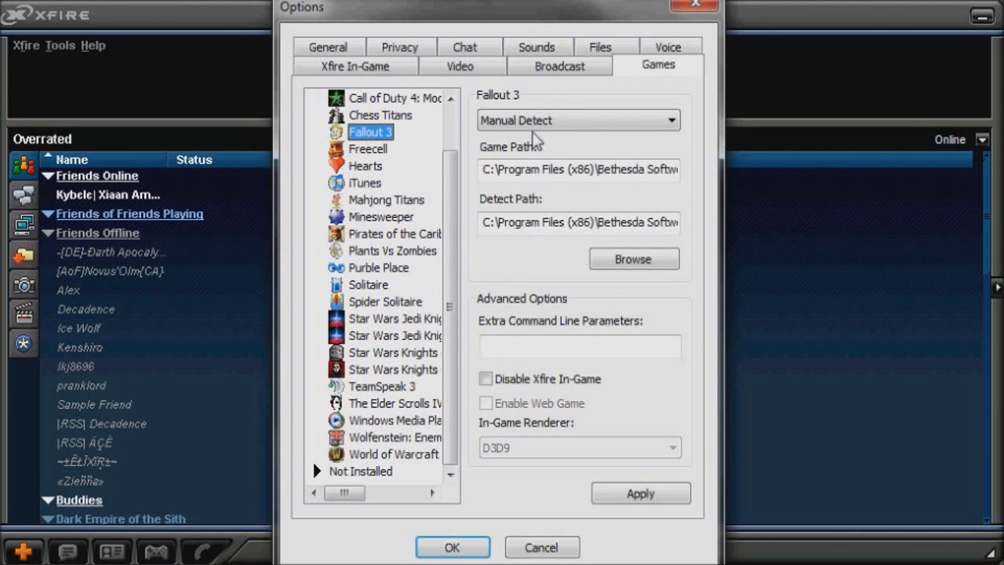
pyautogui.click(641, 122)
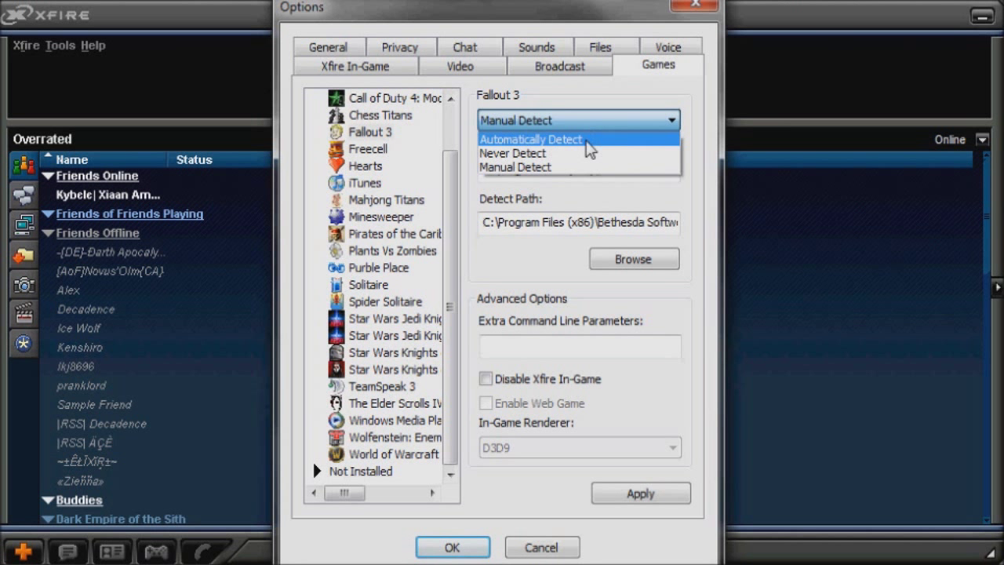
pyautogui.click(582, 174)
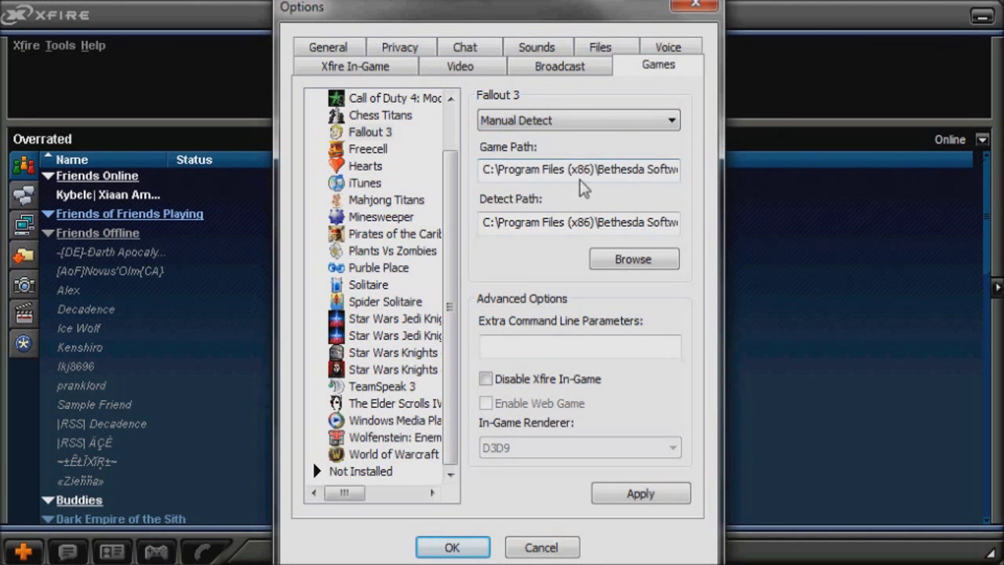
# Browse for Fallout 3's launch executable in C:\Program Files (x86)\Bethesda Softworks\Fallout 3
pyautogui.click(613, 254)
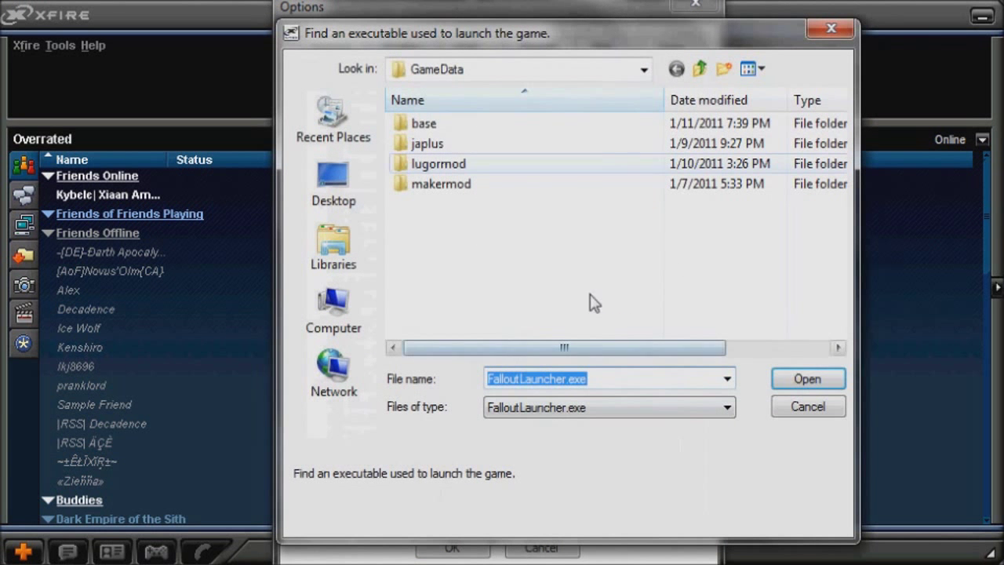
pyautogui.click(645, 70)
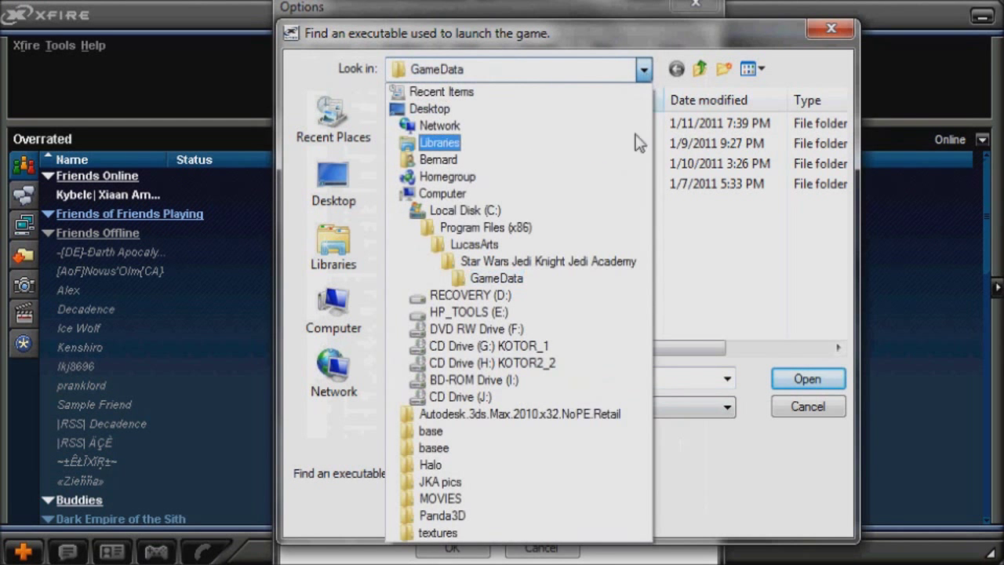
pyautogui.click(483, 205)
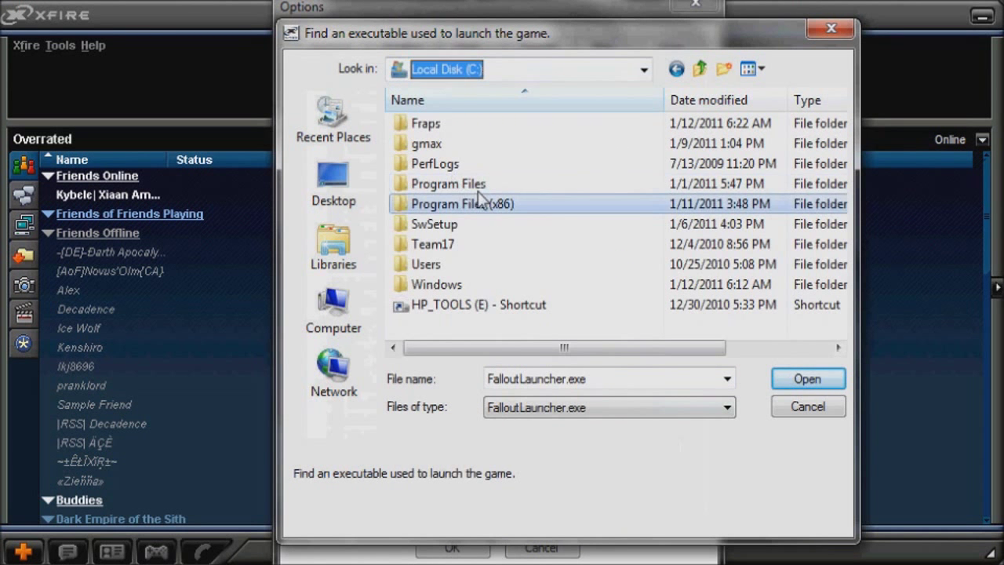
pyautogui.doubleClick(478, 201)
pyautogui.scroll(-2, 482, 200)
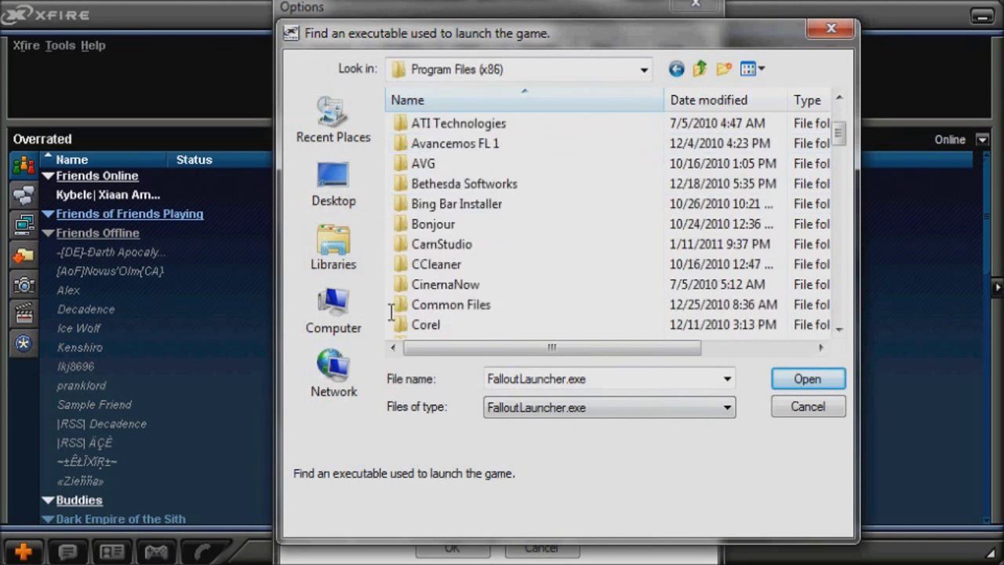
pyautogui.scroll(1, 607, 276)
pyautogui.scroll(-1, 607, 278)
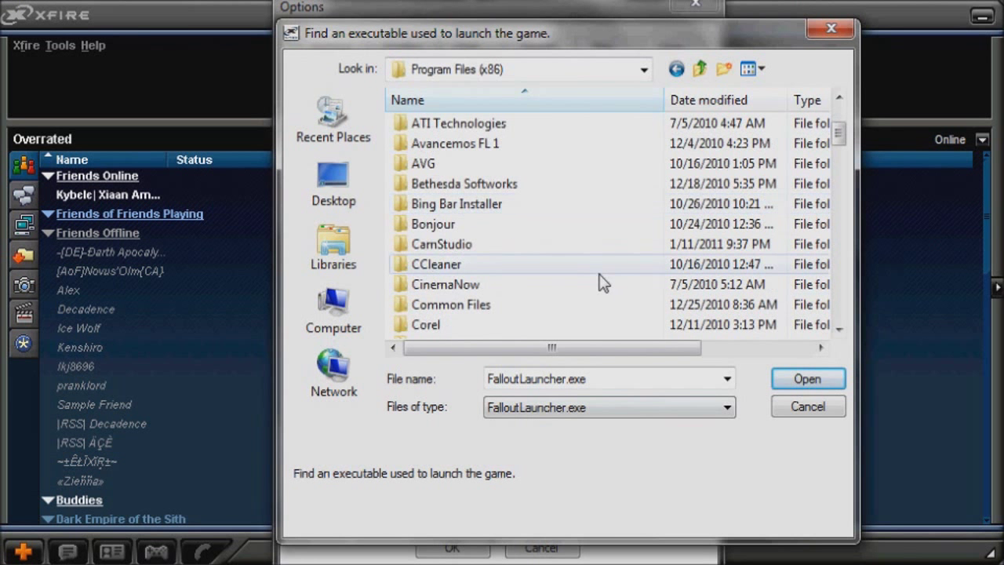
pyautogui.click(472, 186)
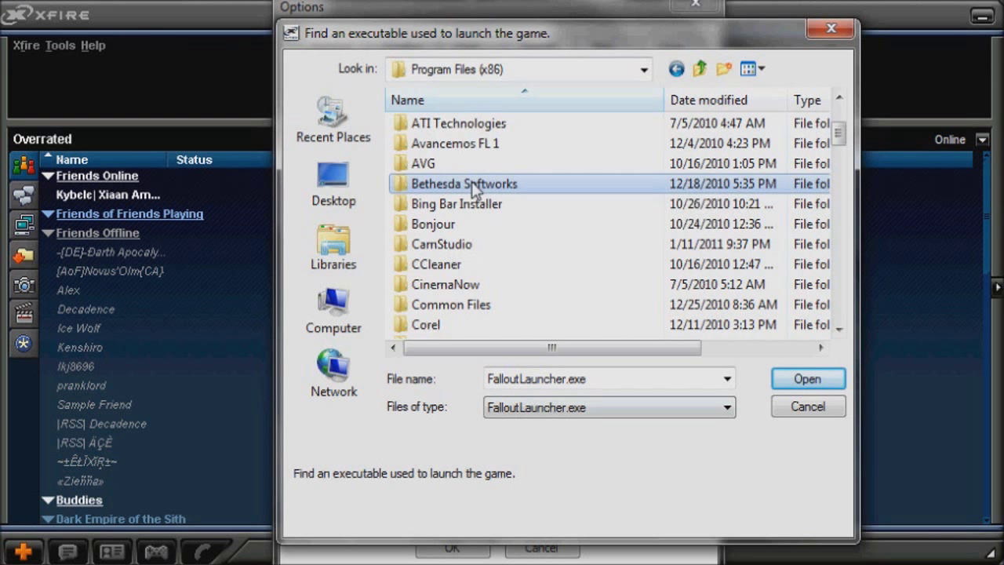
pyautogui.doubleClick(473, 187)
pyautogui.doubleClick(465, 125)
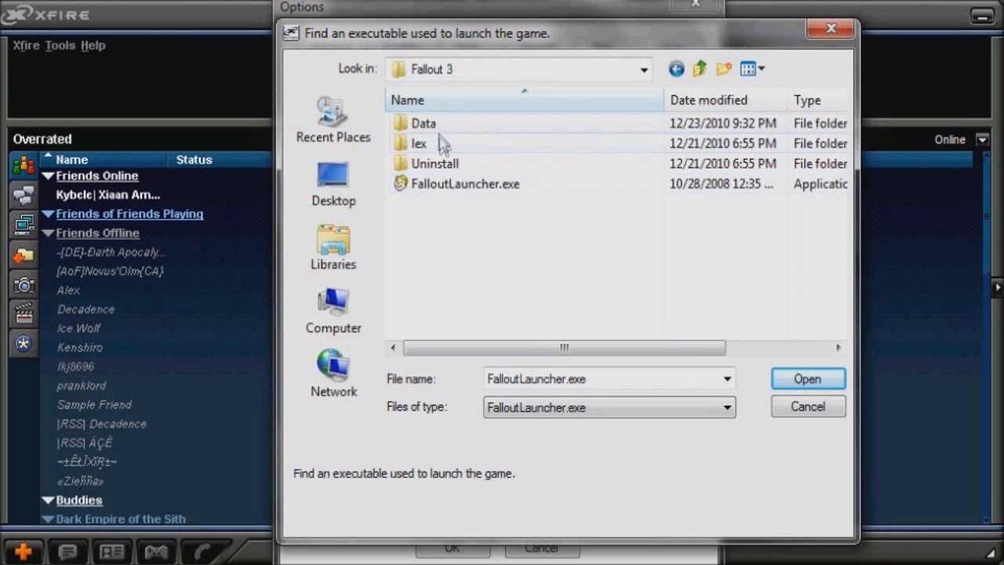
pyautogui.doubleClick(439, 122)
pyautogui.click(676, 69)
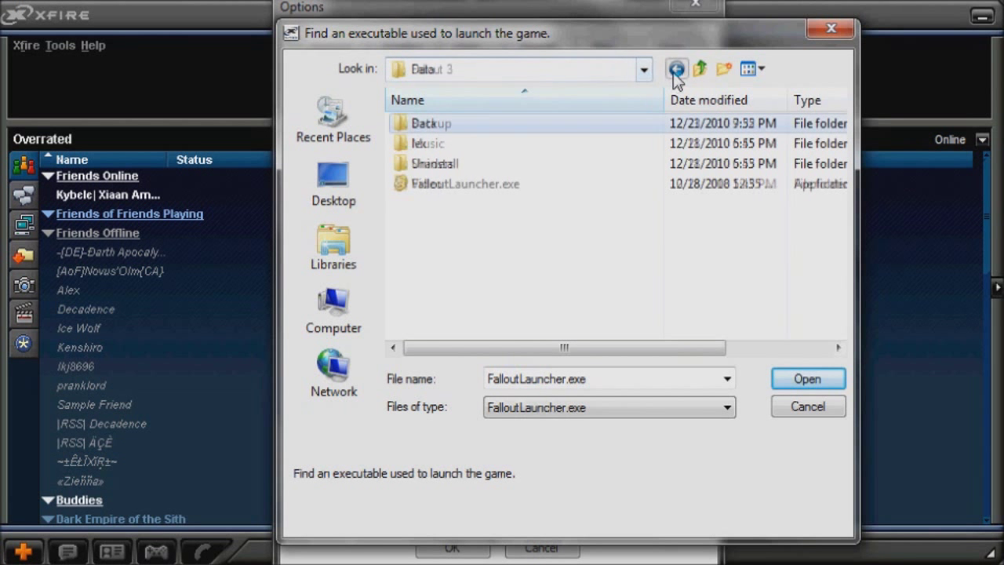
pyautogui.doubleClick(471, 143)
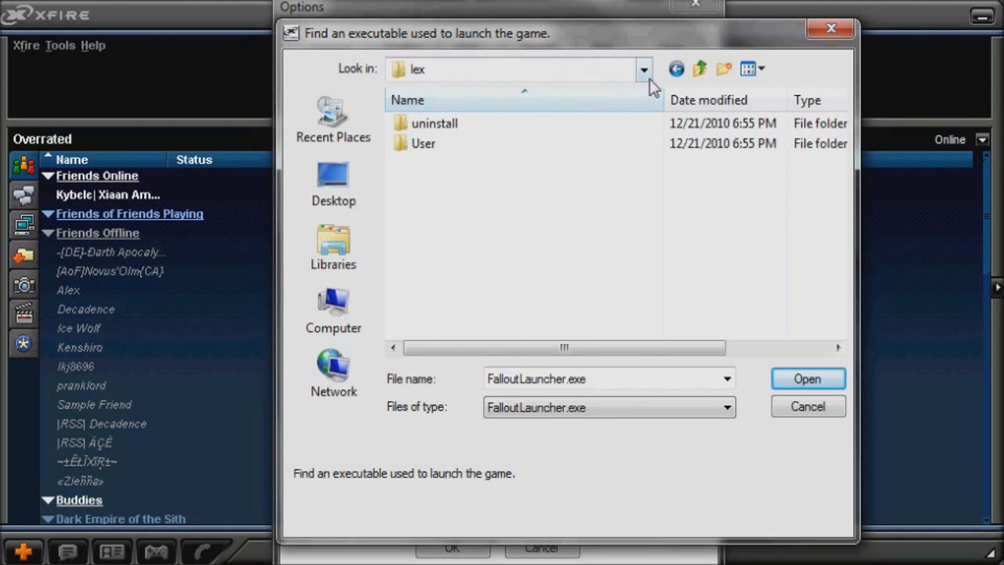
pyautogui.click(676, 69)
# Choose FalloutLauncher.exe as the launch executable and Fallout3.exe as the detection executable, and accept the options
pyautogui.click(523, 185)
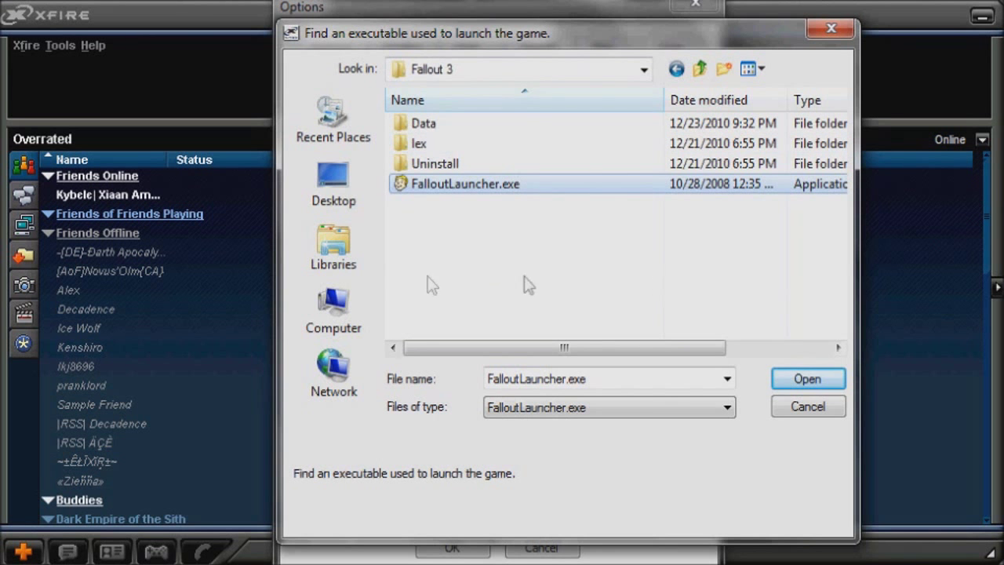
pyautogui.click(807, 379)
pyautogui.click(632, 260)
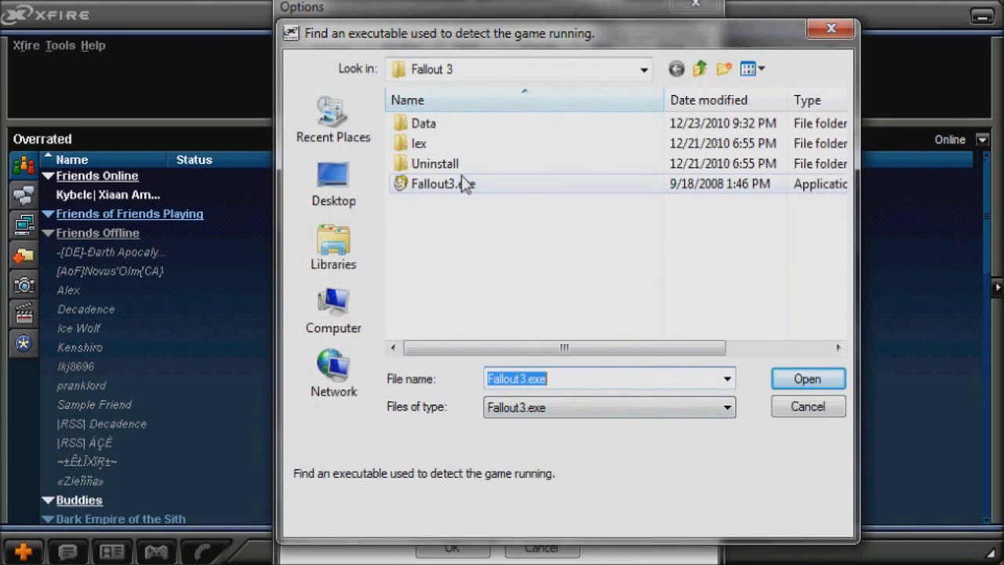
pyautogui.click(835, 380)
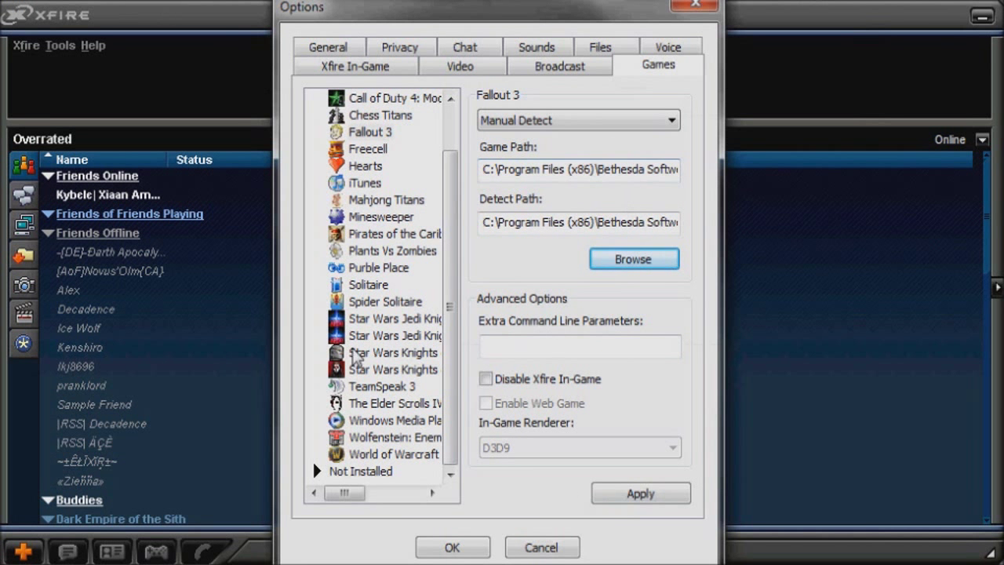
pyautogui.click(461, 552)
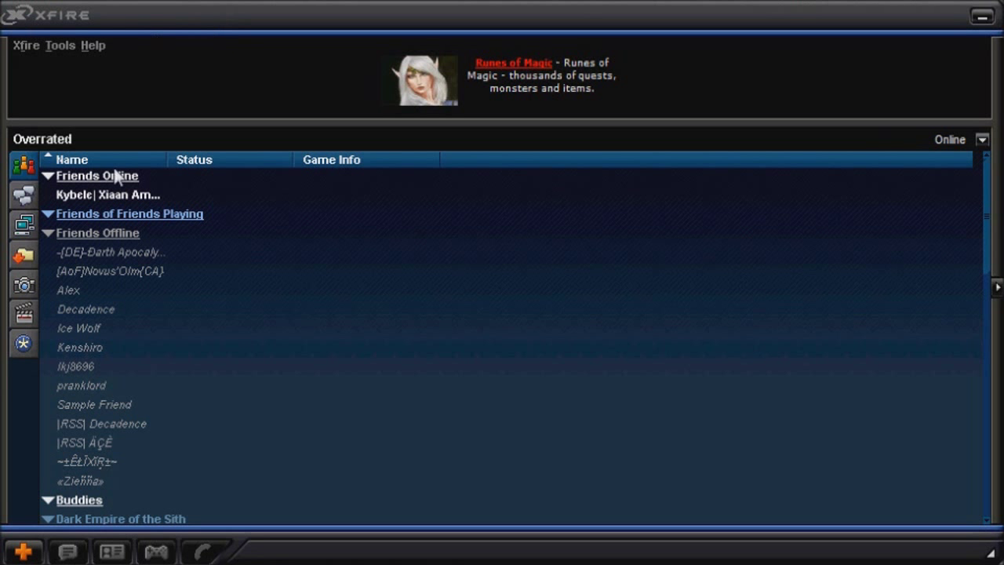
# Reopen Options and review the in-game key bindings, video capture settings and broadcast settings
pyautogui.click(41, 46)
pyautogui.moveTo(61, 47)
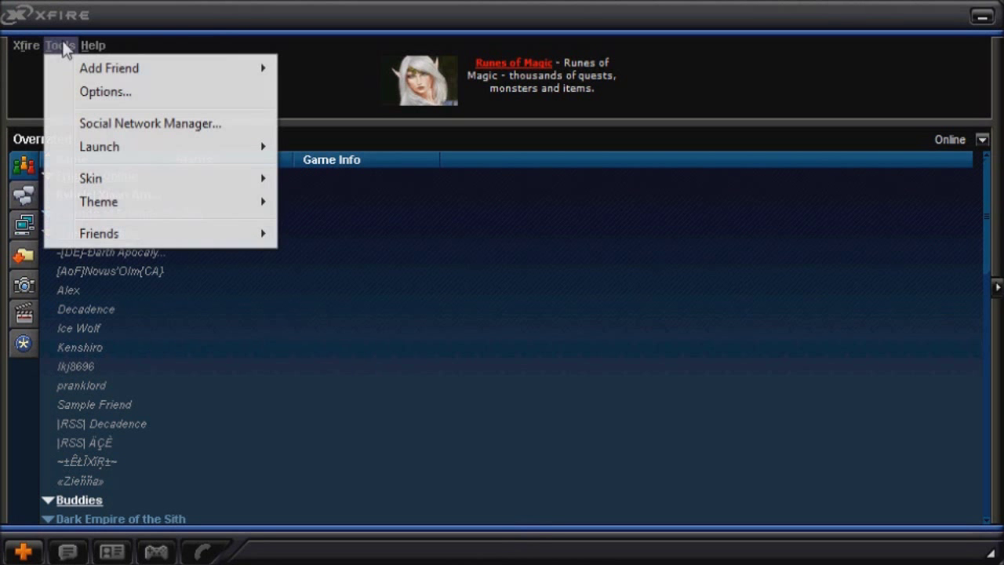
pyautogui.click(115, 92)
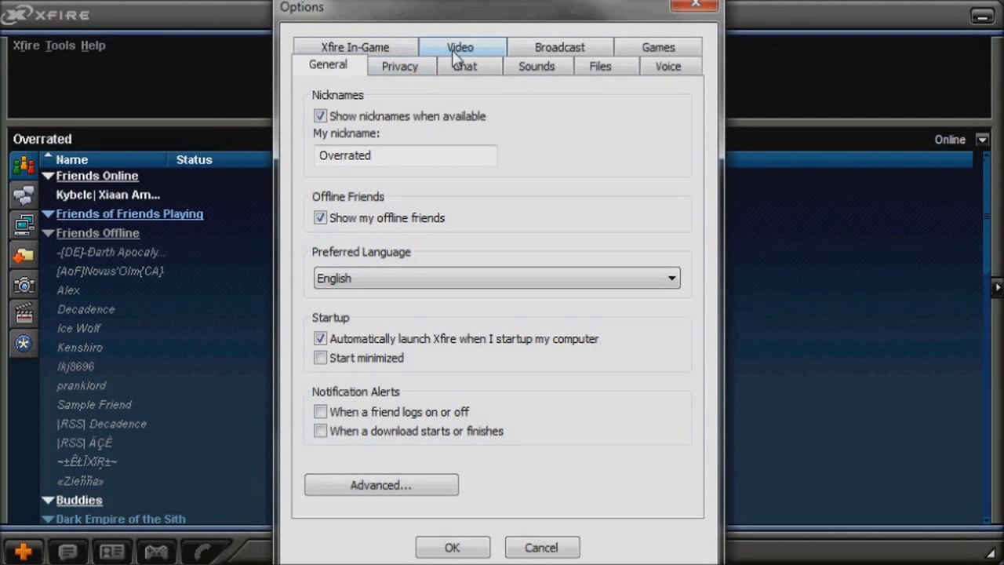
pyautogui.click(407, 50)
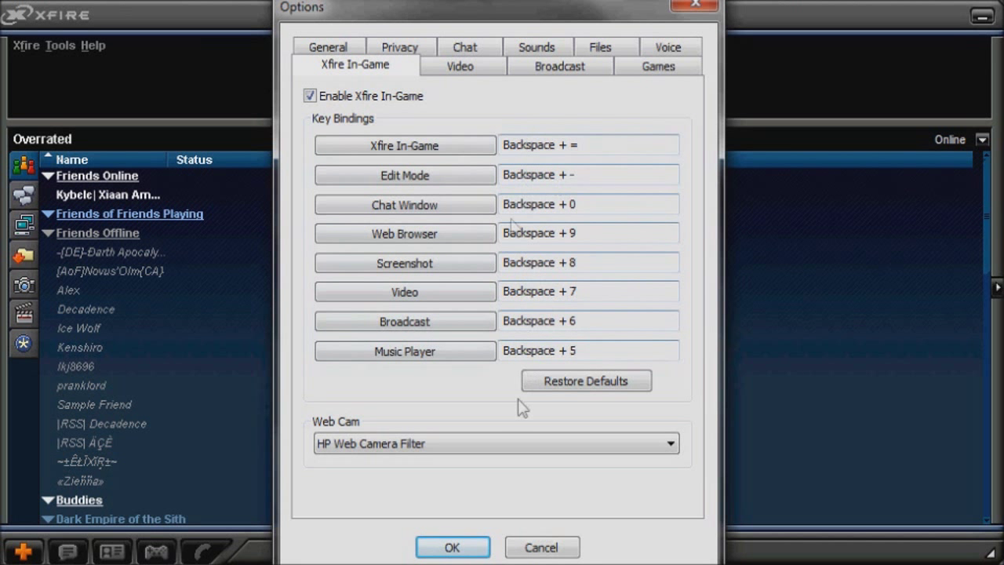
pyautogui.click(457, 66)
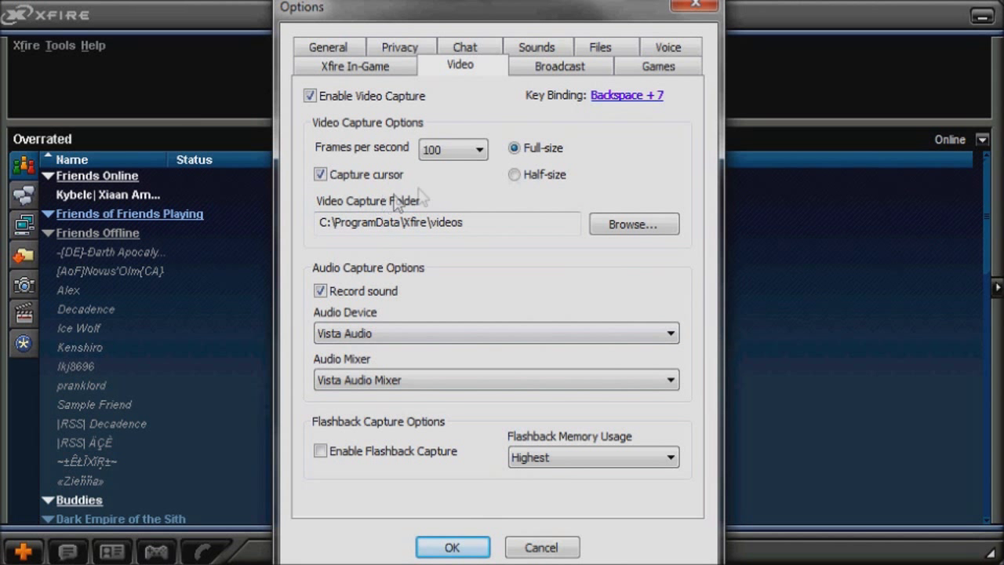
pyautogui.click(548, 66)
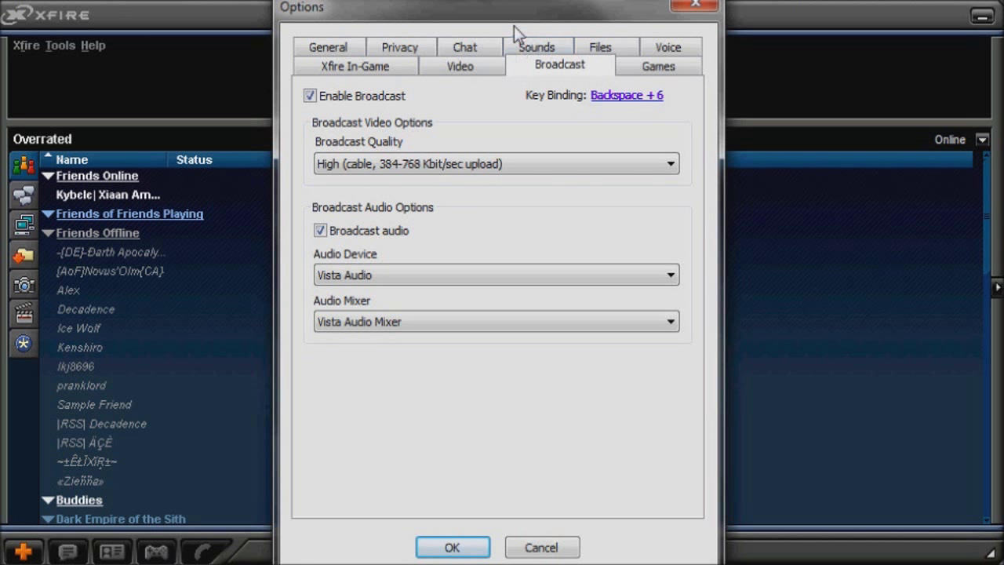
# Review the chat, privacy and general settings, including the available preferred languages, keeping English selected
pyautogui.click(494, 48)
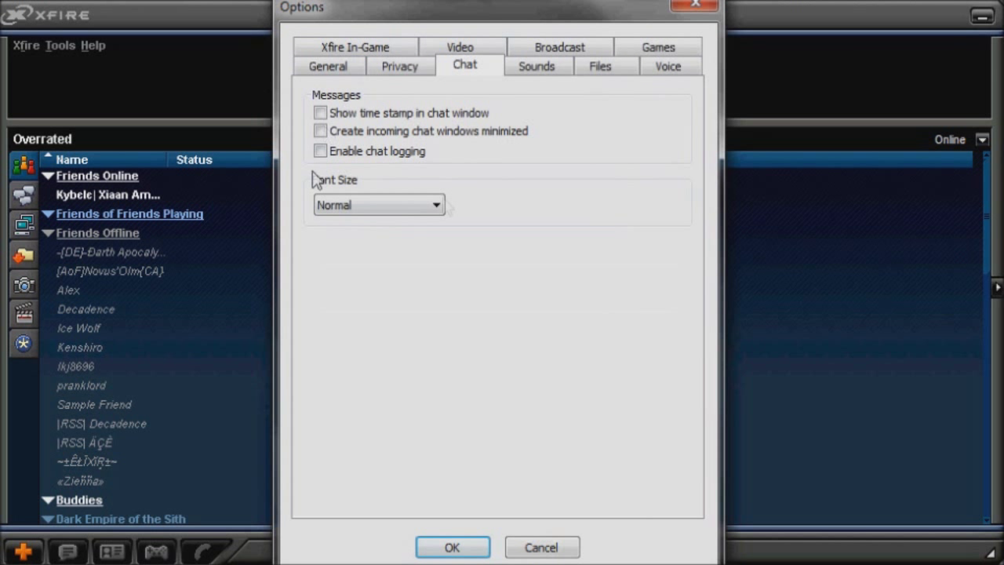
pyautogui.click(395, 69)
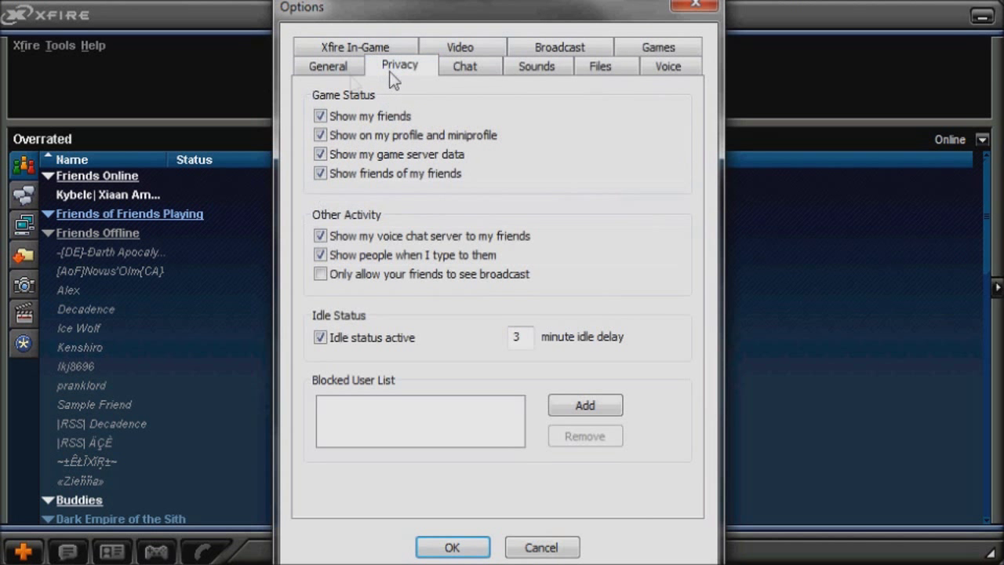
pyautogui.click(329, 67)
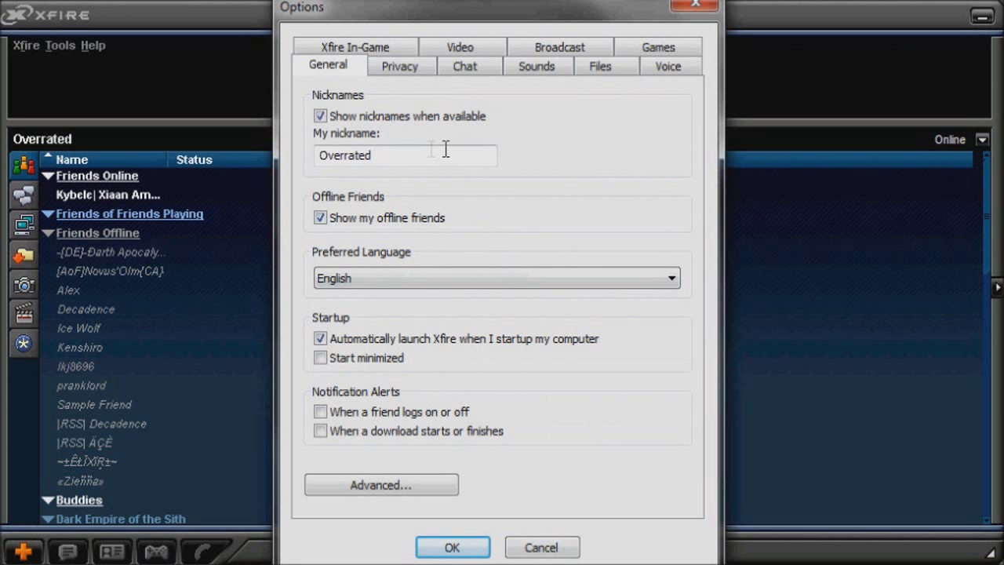
pyautogui.click(414, 281)
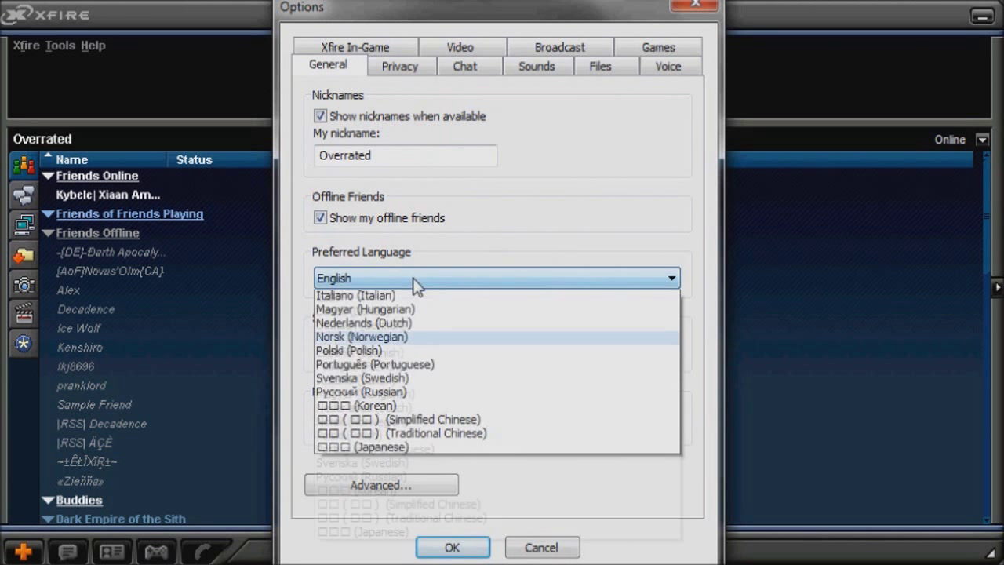
pyautogui.click(416, 282)
pyautogui.click(415, 282)
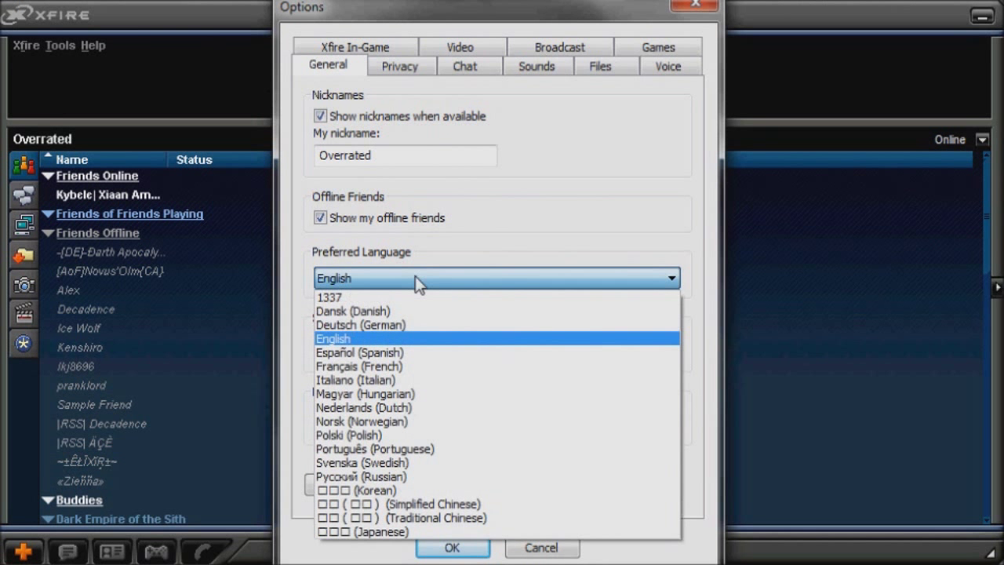
pyautogui.click(392, 339)
# Review the privacy, sound, file transfer and voice settings, and close Options
pyautogui.click(404, 67)
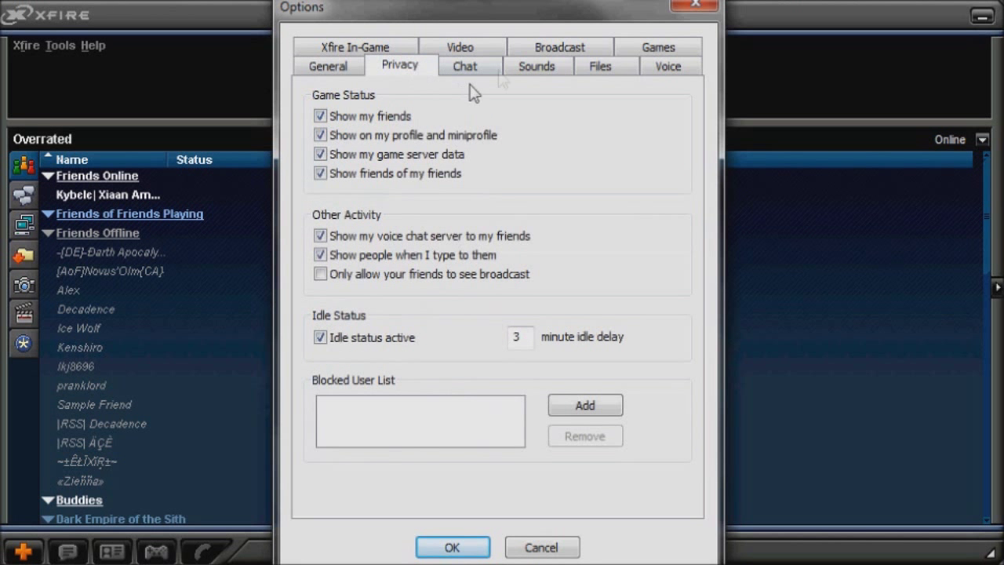
pyautogui.click(504, 68)
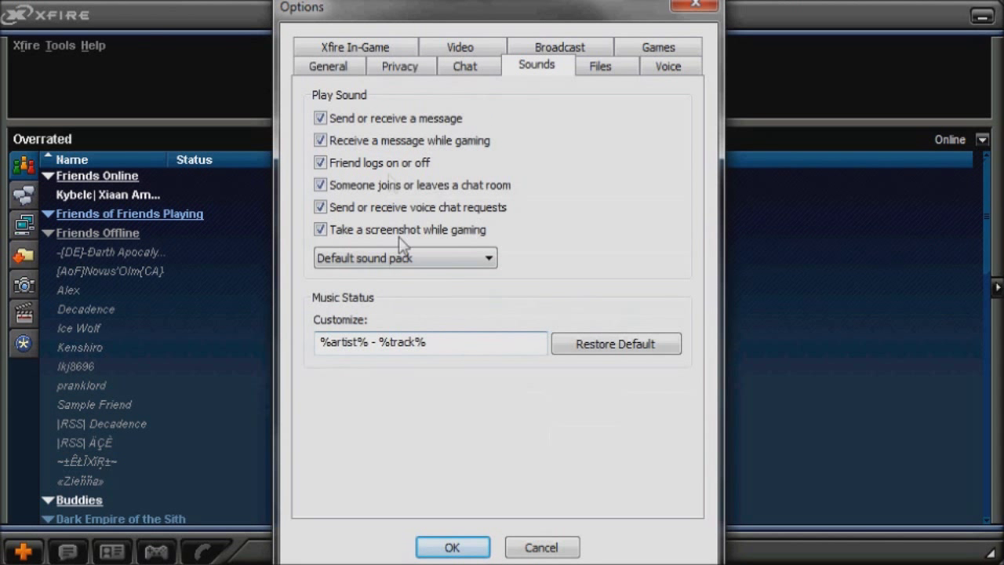
pyautogui.click(597, 69)
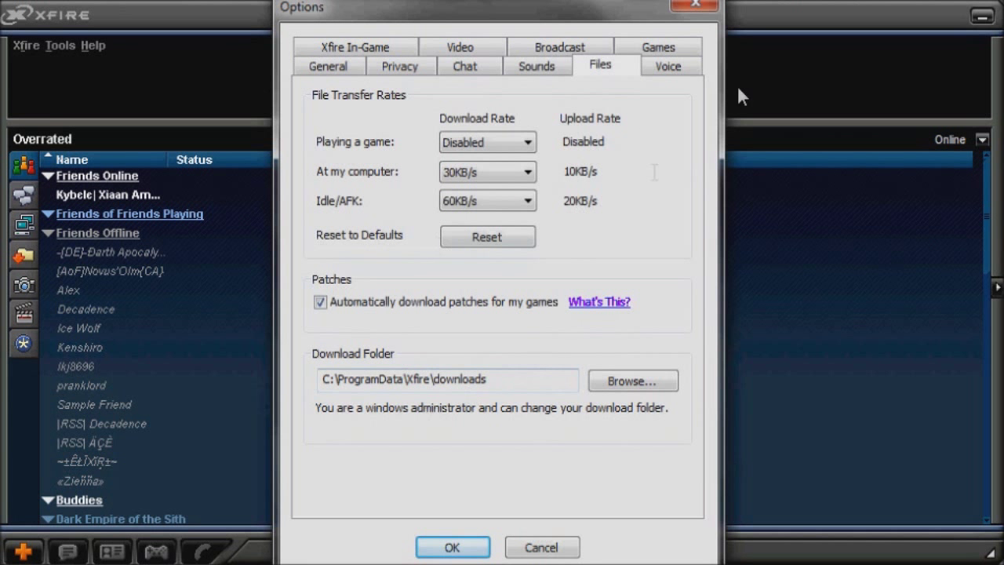
pyautogui.click(671, 67)
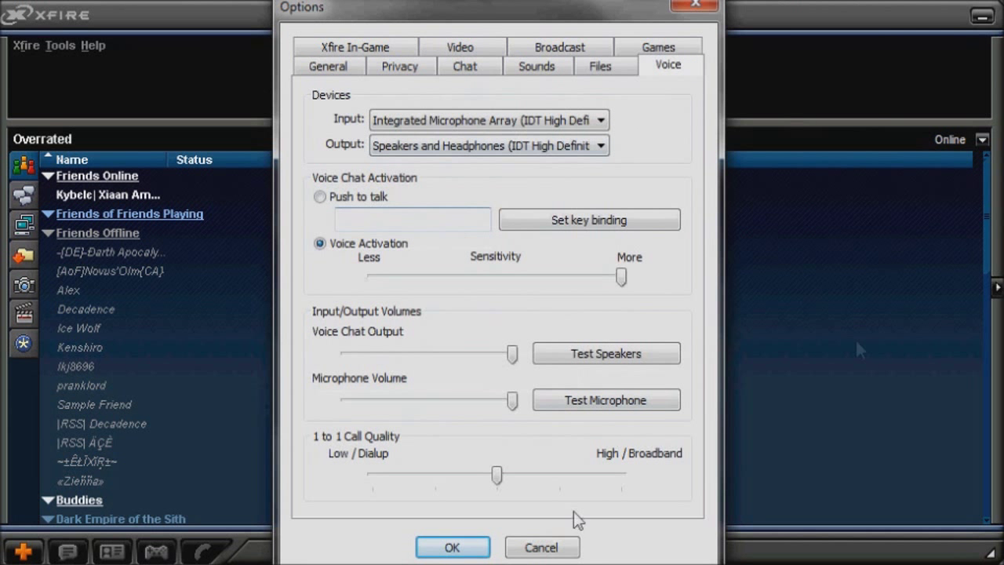
pyautogui.click(470, 547)
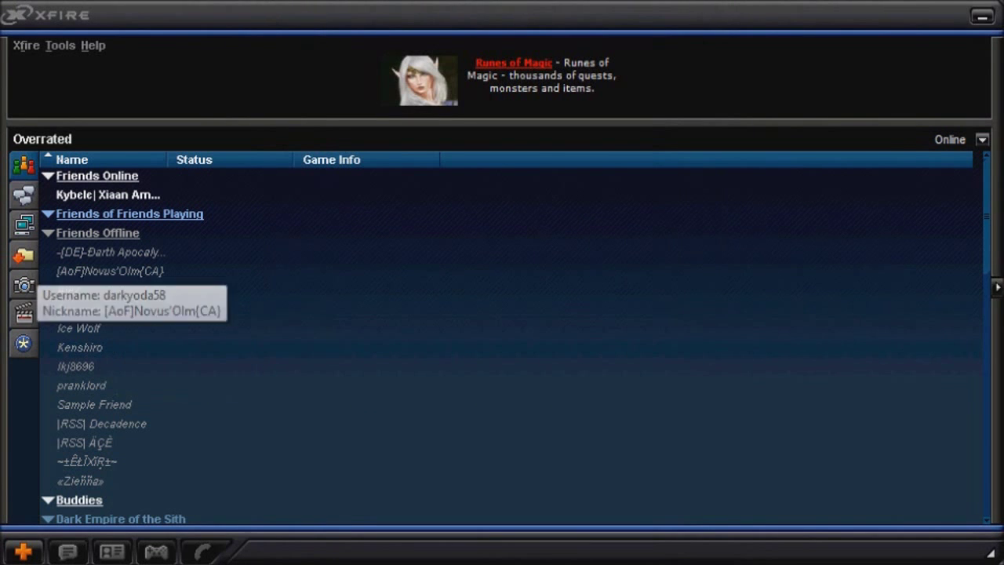
pyautogui.scroll(-15, 149, 349)
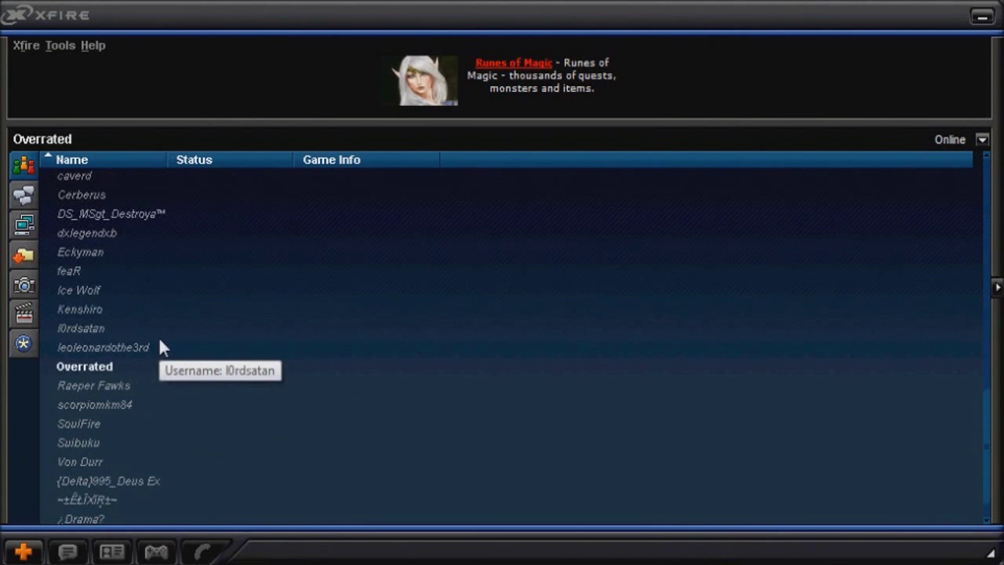
# Look through the friends list, the chat rooms and the game servers
pyautogui.scroll(15, 108, 455)
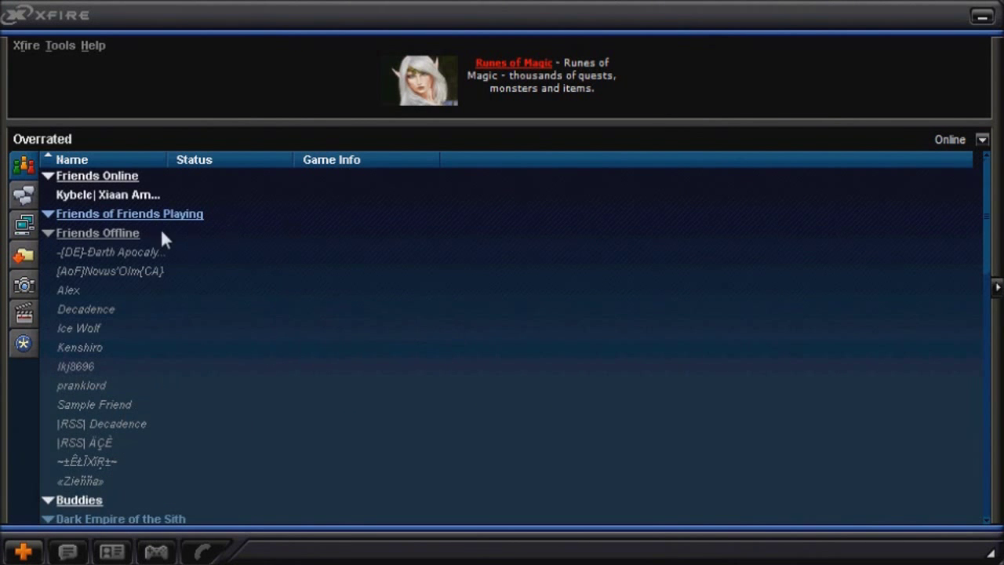
pyautogui.scroll(-6, 115, 234)
pyautogui.scroll(6, 107, 240)
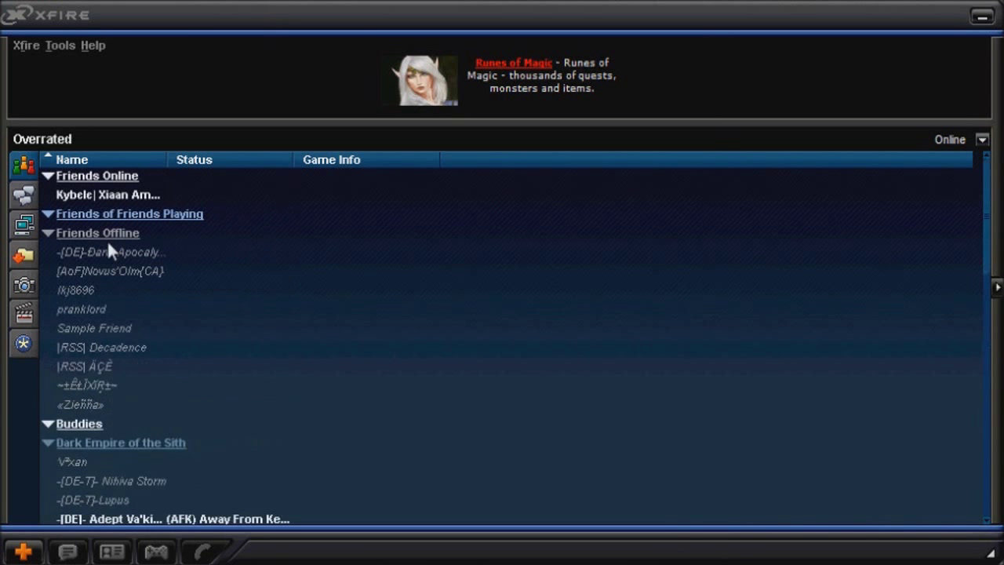
pyautogui.click(22, 196)
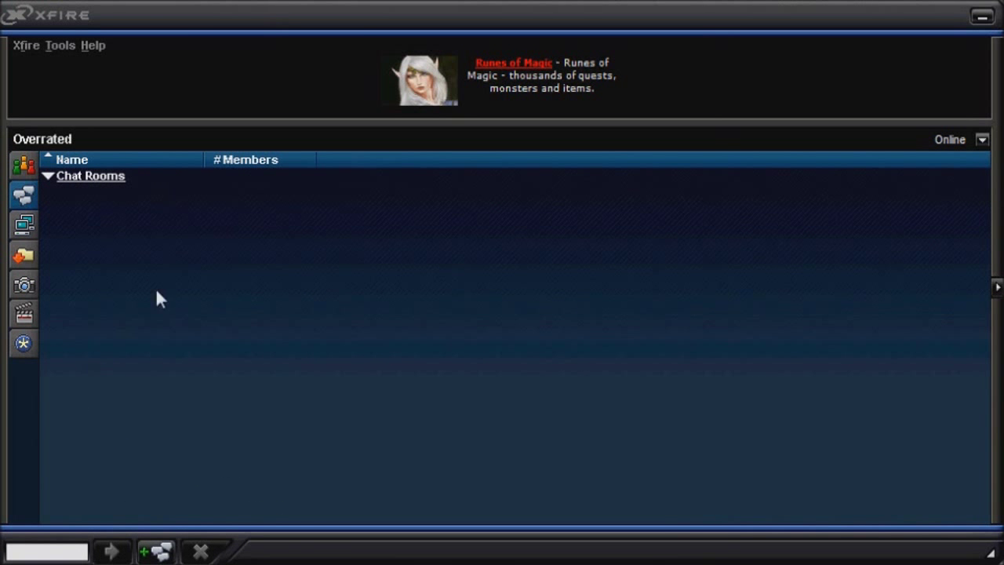
pyautogui.click(31, 224)
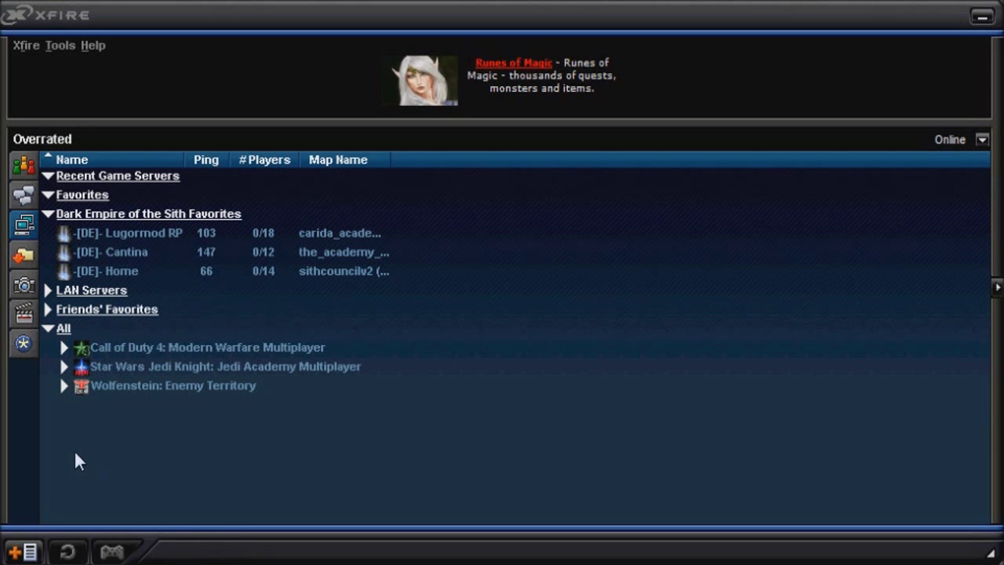
# Review the downloads, the saved screenshots, the recorded videos and the notifications
pyautogui.click(30, 259)
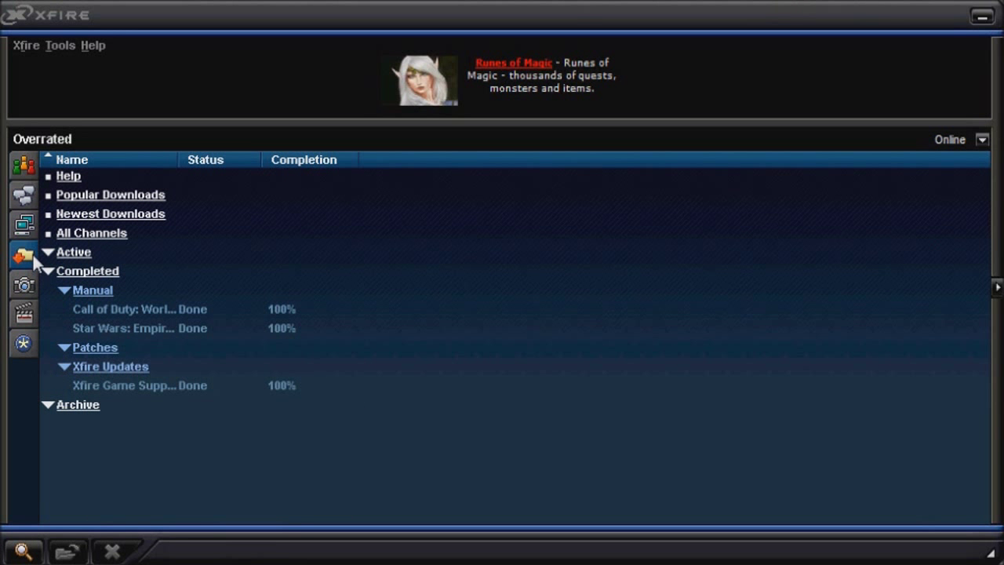
pyautogui.click(24, 285)
pyautogui.scroll(-2, 87, 220)
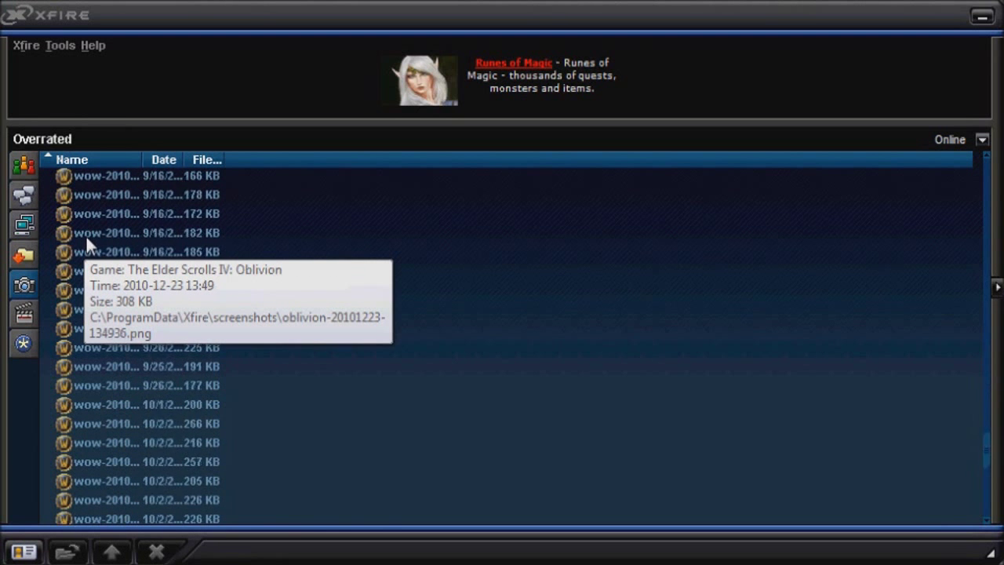
pyautogui.click(24, 313)
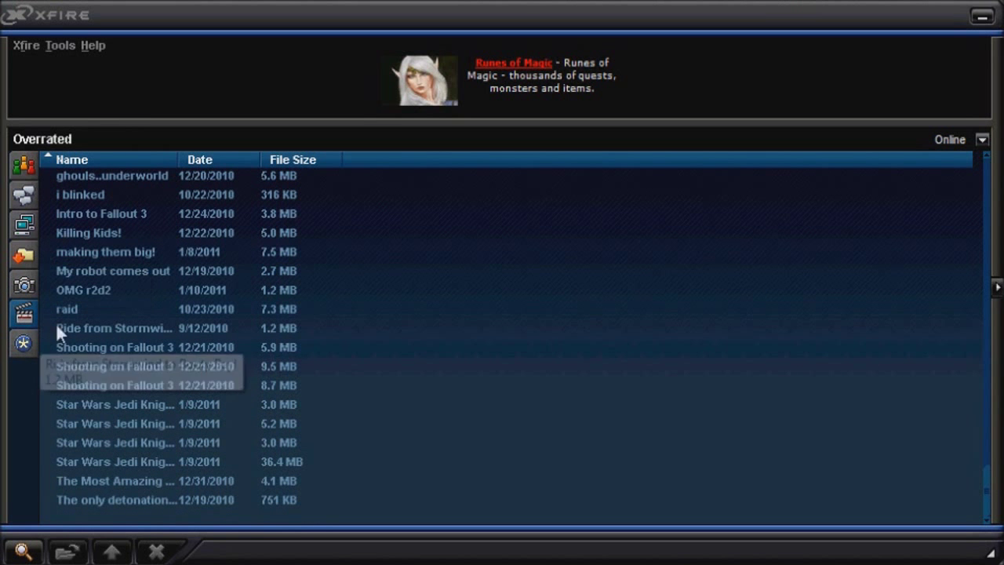
pyautogui.click(24, 342)
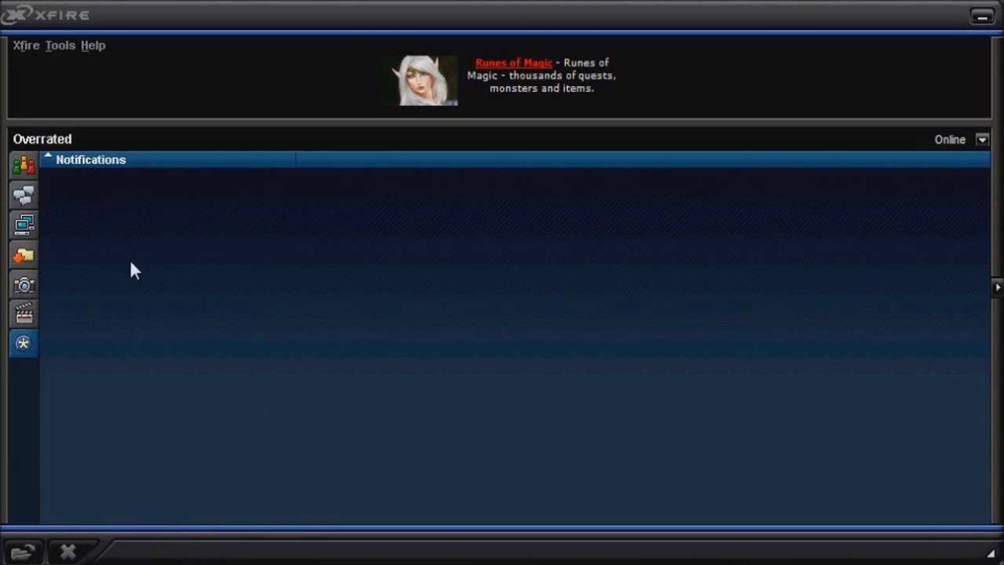
# Return to the friends list and check the online status choices, leaving the status set to Online
pyautogui.click(24, 164)
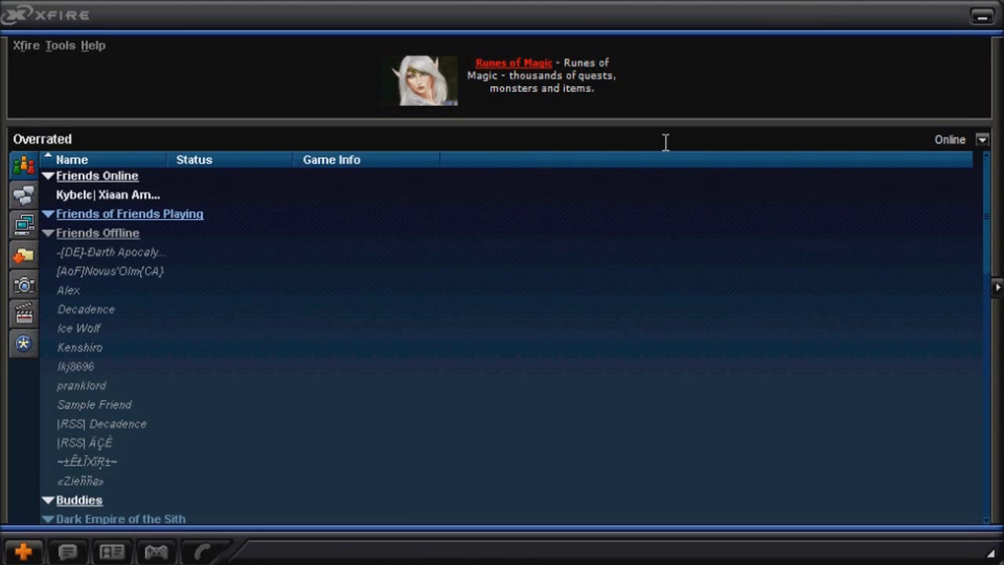
pyautogui.click(978, 142)
pyautogui.click(979, 142)
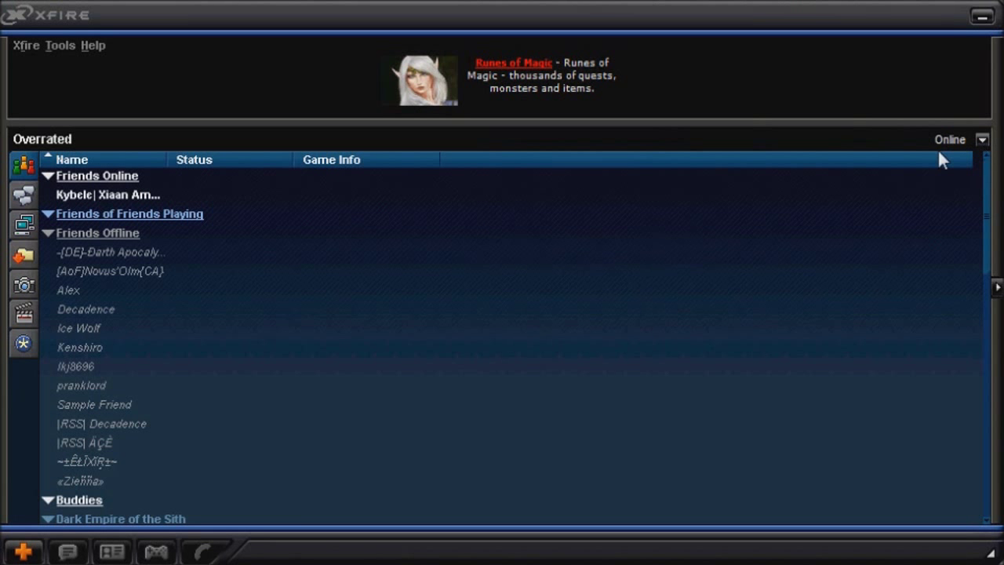